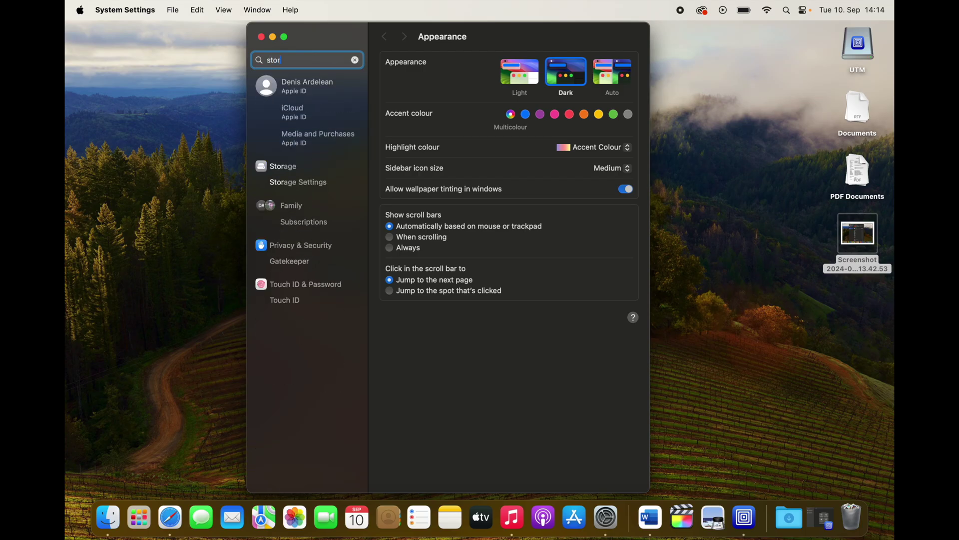
- Read System Data at 55,89 GB in Storage, then quit System Settings
key("Down")
key("Down")
key("Down")
key("Down")
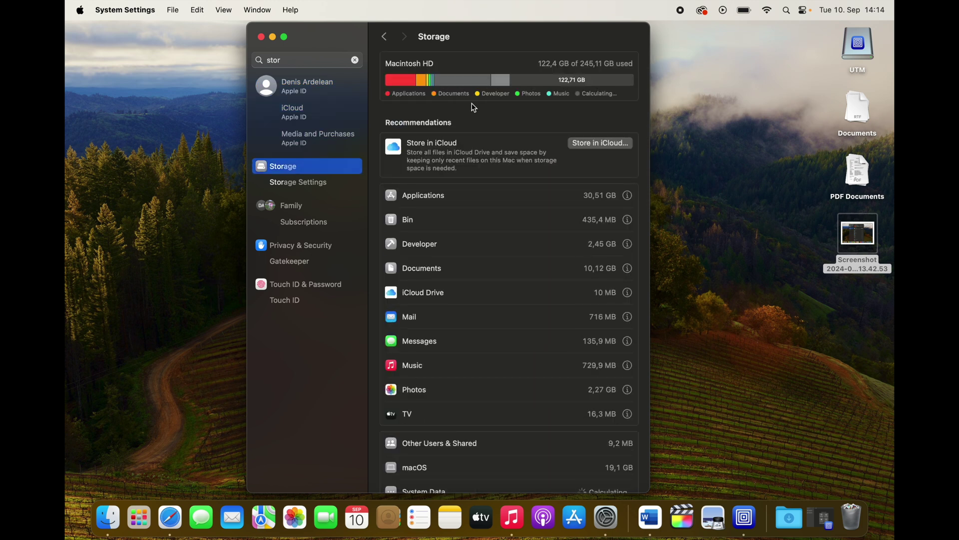
mouse_move(463, 82)
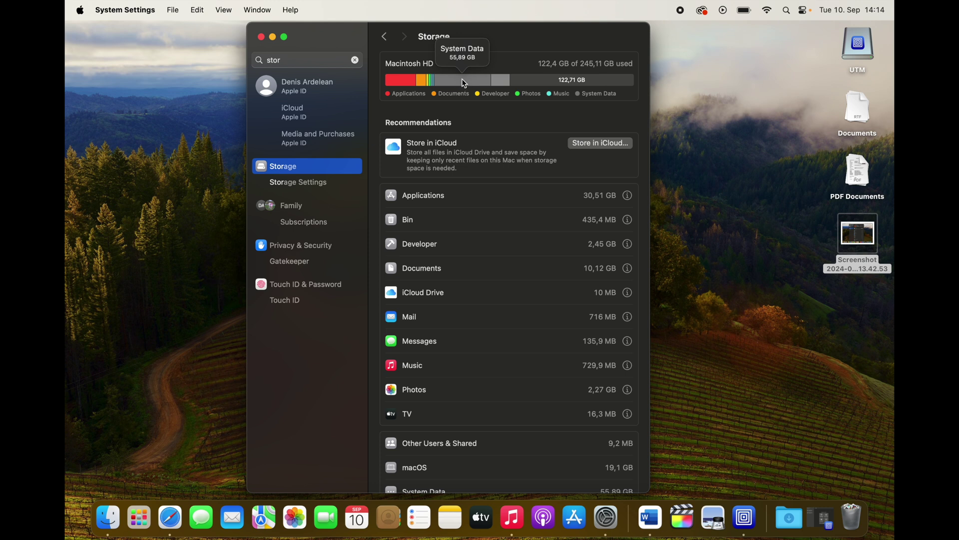
key("super+q")
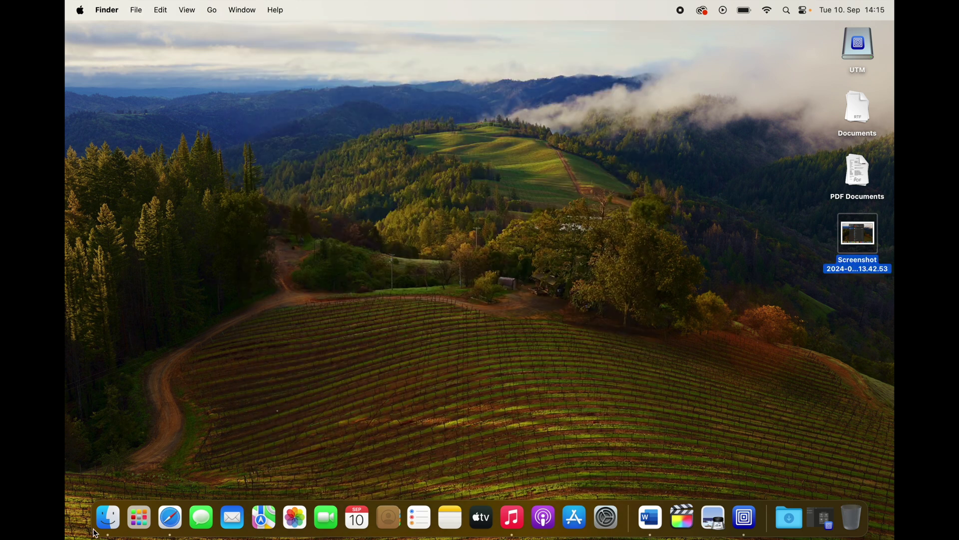
left_click(110, 522)
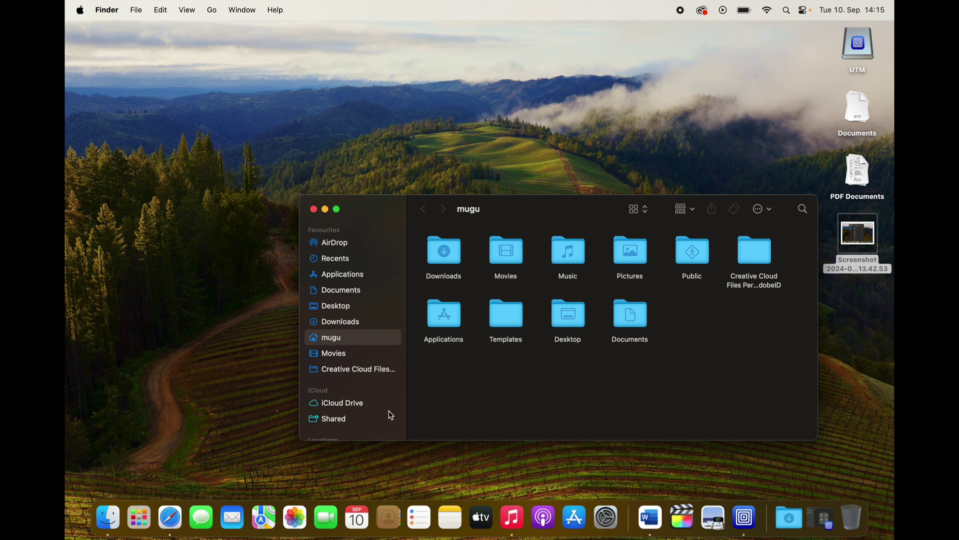
scroll(391, 416, "down", 3)
left_click(356, 377)
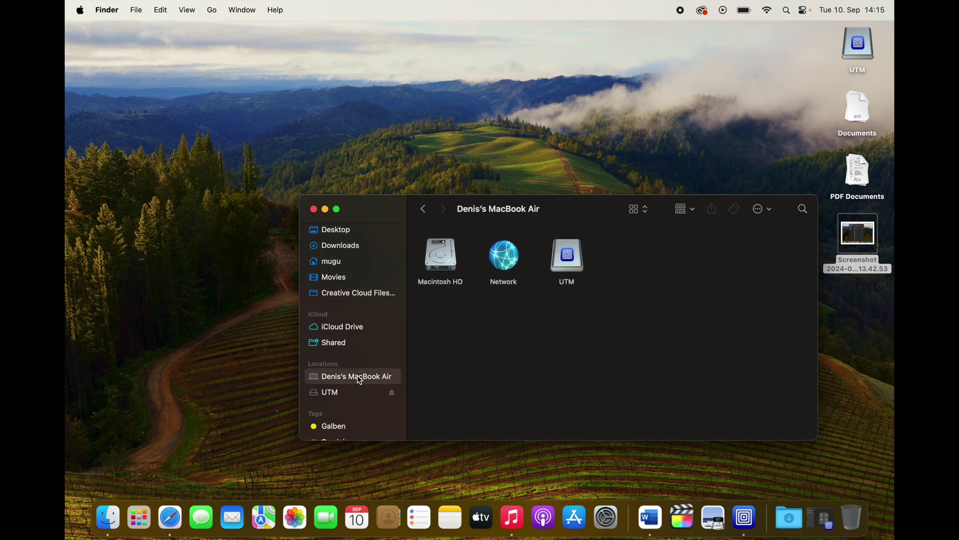
double_click(442, 257)
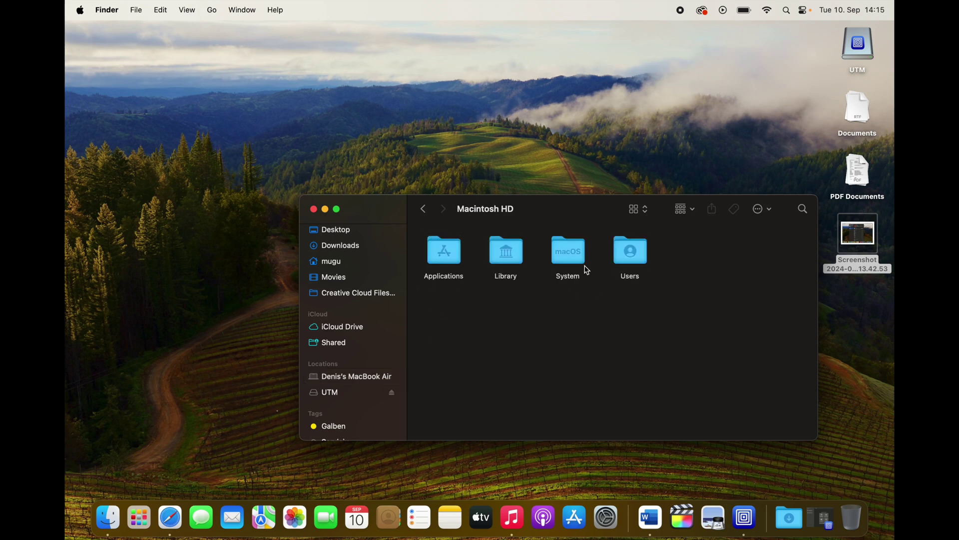
double_click(624, 248)
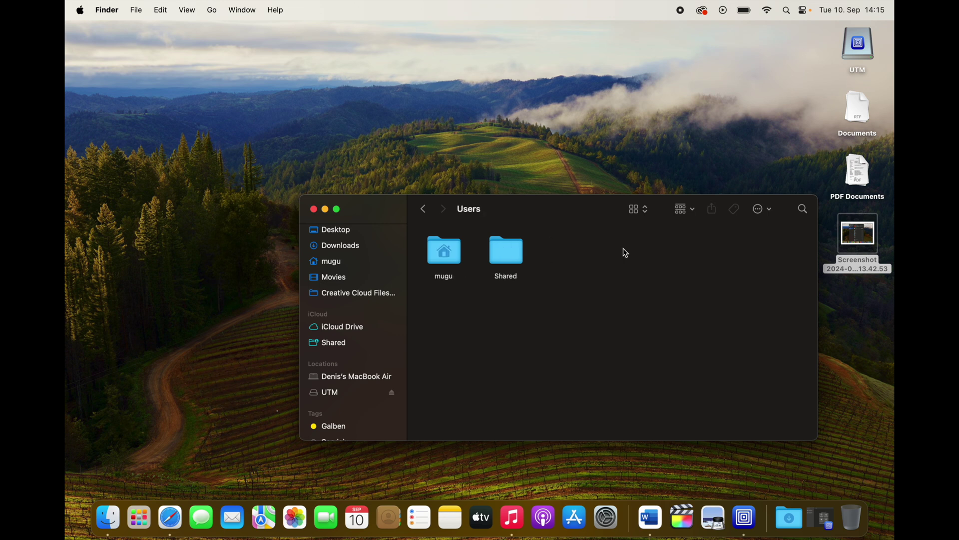
double_click(444, 254)
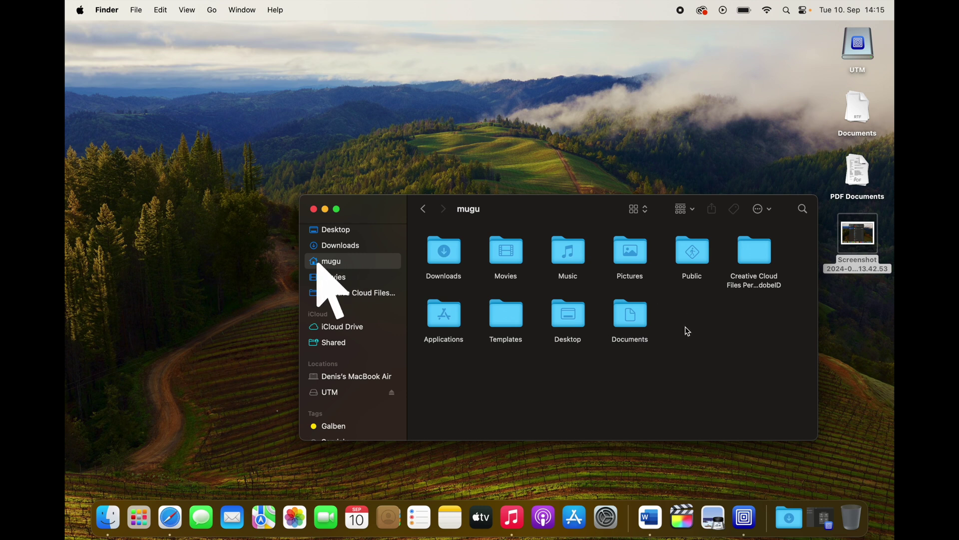
- Show hidden files in the home folder, revealing Library and .android
key("super+shift+period")
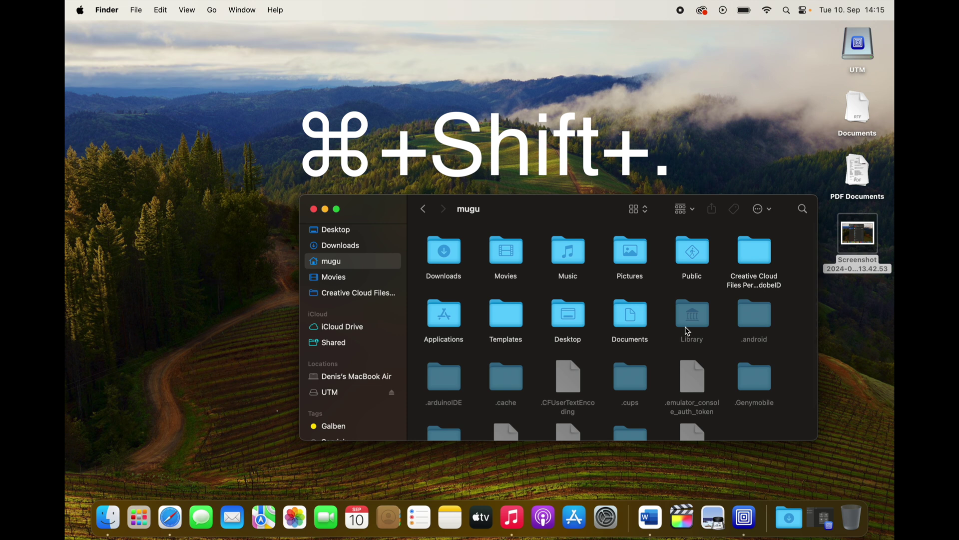
scroll(688, 331, "down", 2)
left_click_drag(667, 269, 668, 377)
left_click(669, 377)
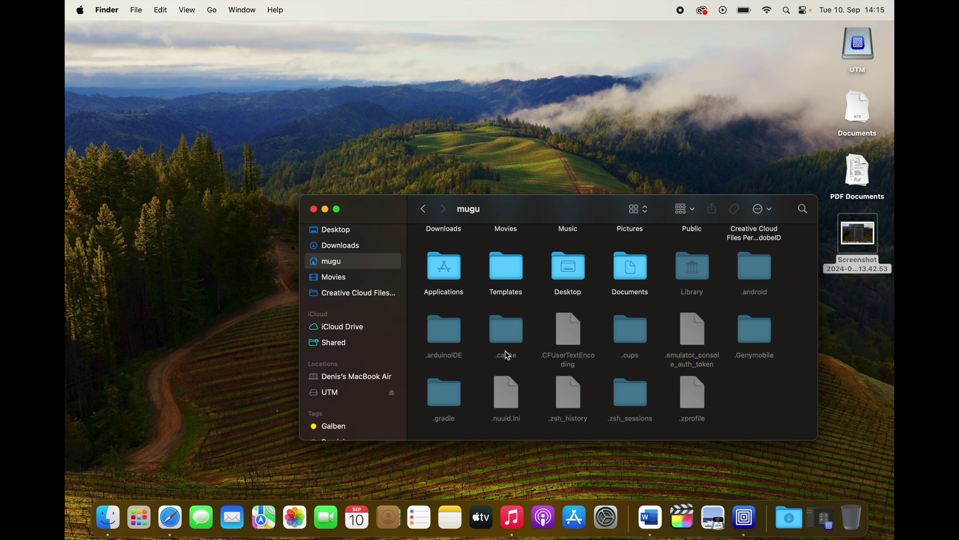
- Check the Library folder's size: 109,73 GB, 64,57 GB on disk
left_click(695, 273)
key("super+i")
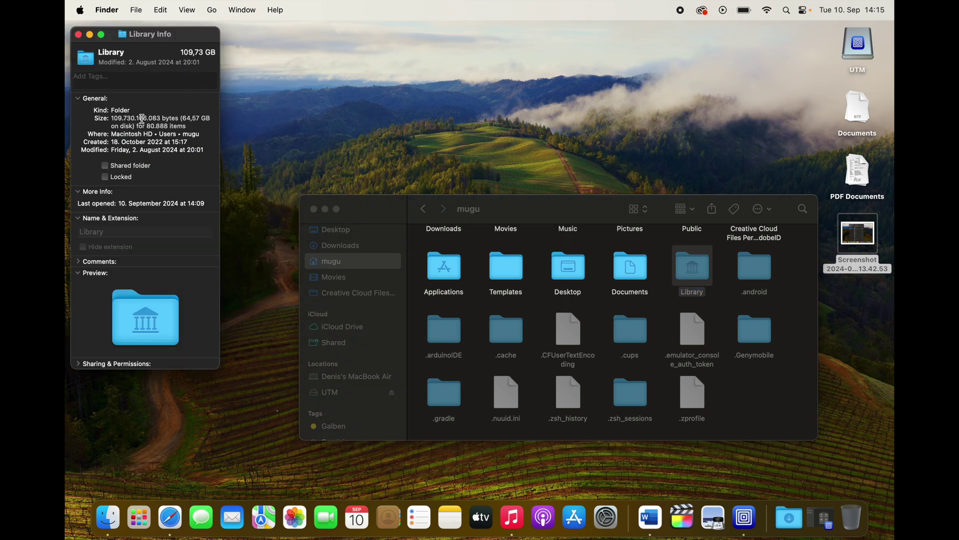
left_click_drag(183, 119, 133, 126)
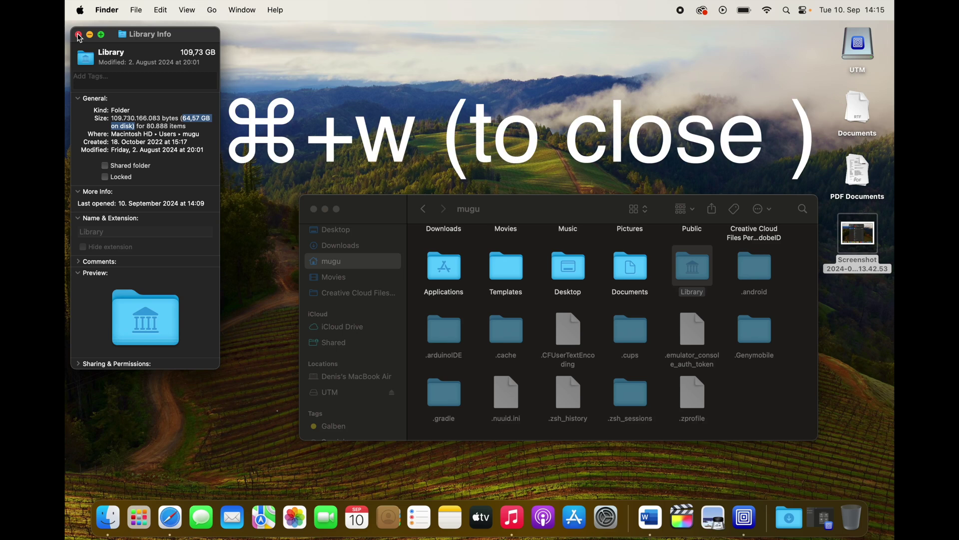
left_click(79, 35)
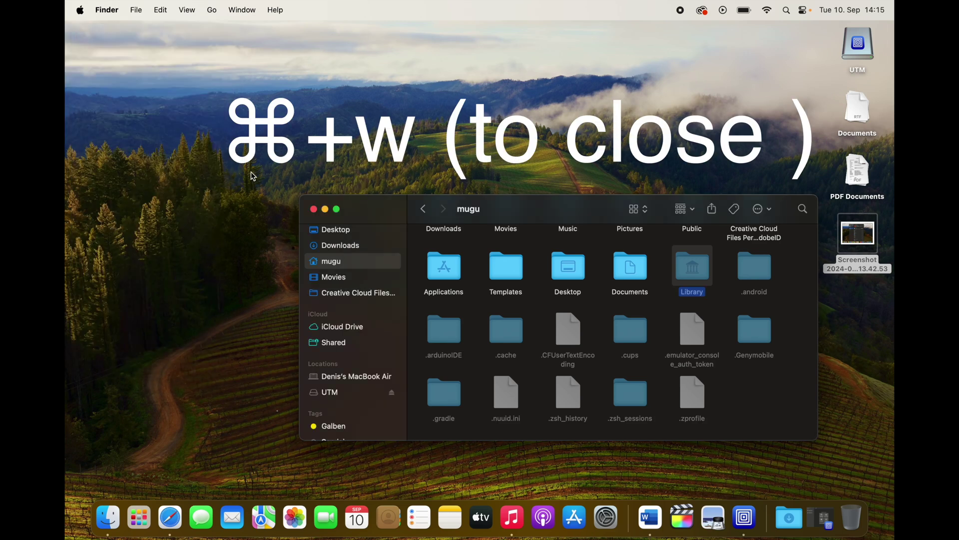
- Open Library and get info on Application Support, which uses 4,46 GB
double_click(687, 260)
scroll(689, 267, "up", 15)
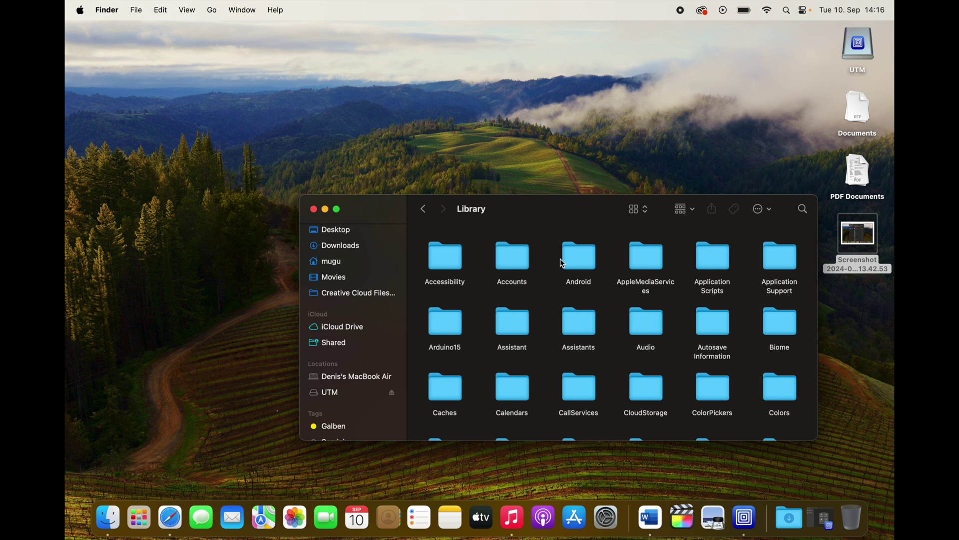
left_click(779, 260)
key("super+i")
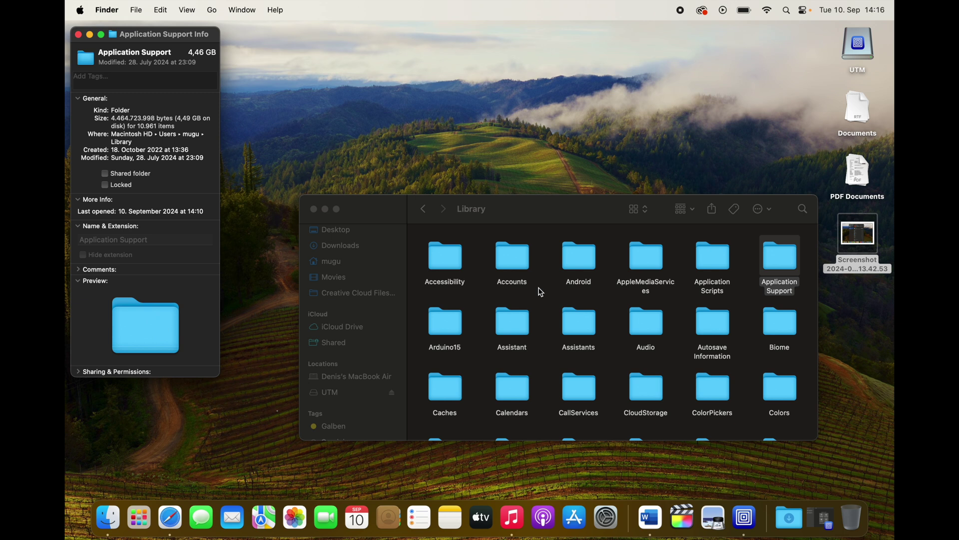
- Get info on Caches (1,68 GB), then select the Containers folder
scroll(541, 292, "down", 2)
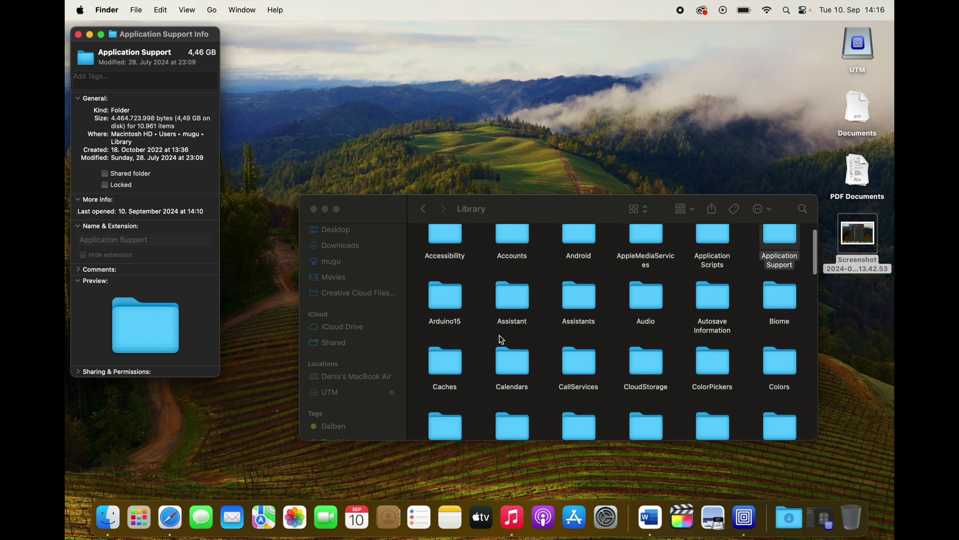
left_click(446, 369)
key("super+i")
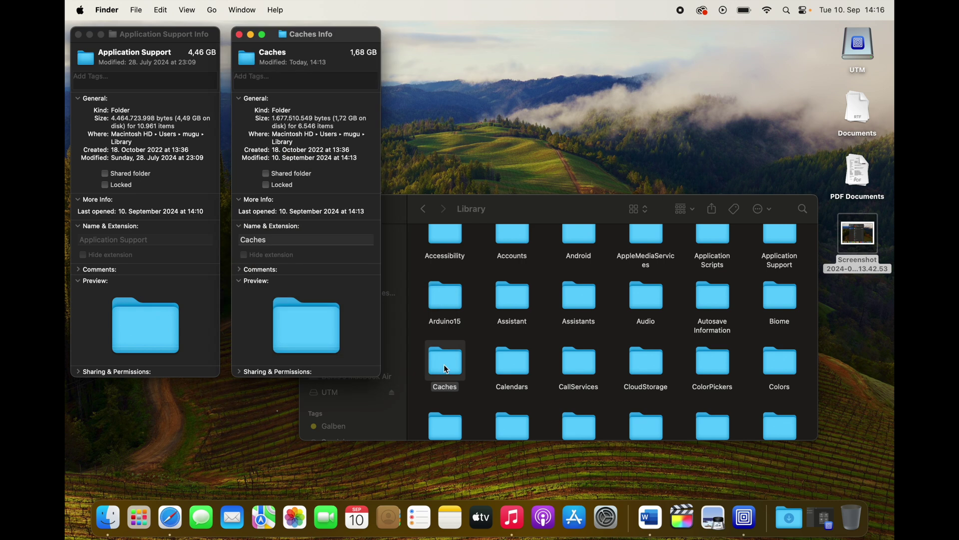
scroll(515, 412, "down", 3)
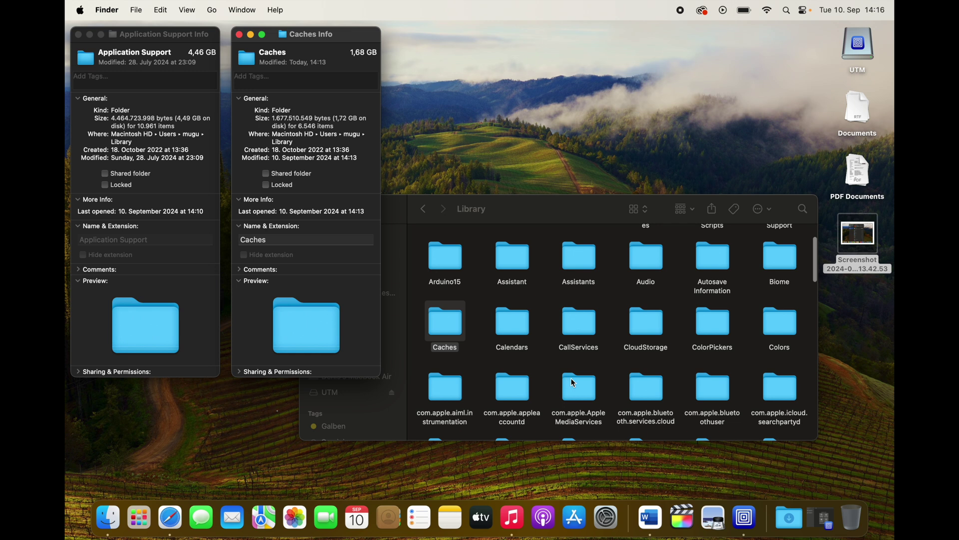
scroll(772, 327, "down", 4)
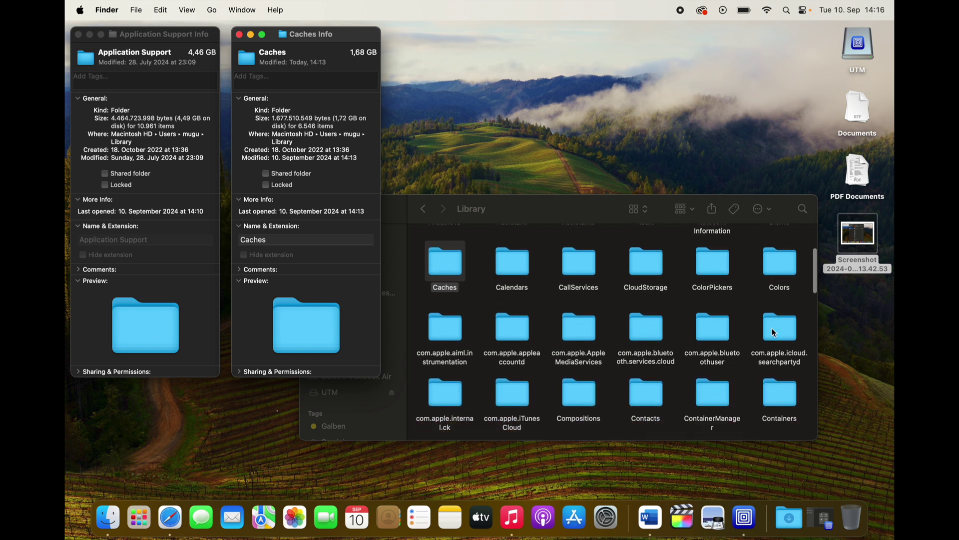
scroll(742, 339, "down", 2)
left_click(775, 370)
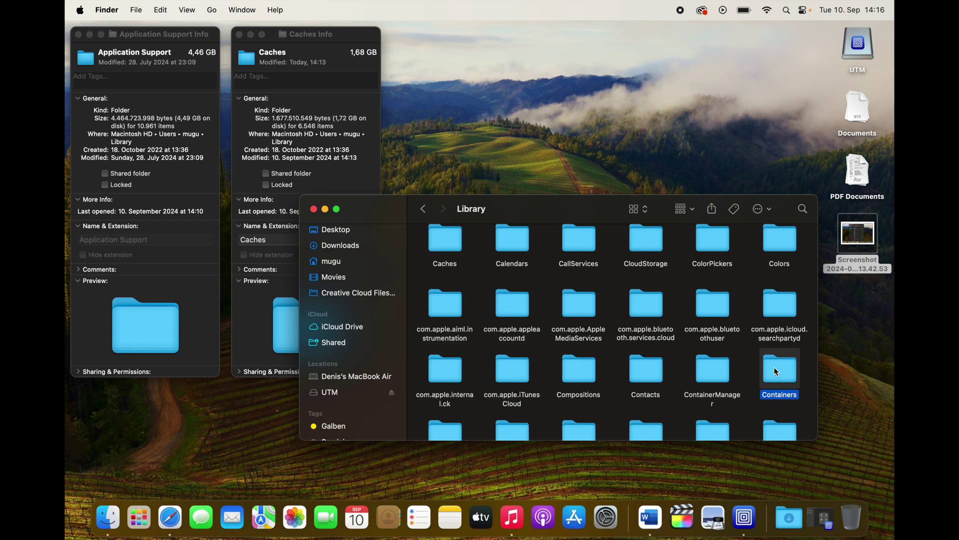
scroll(610, 257, "up", 5)
- Get info on the Android folder, which reports 37,9 GB
left_click(569, 239)
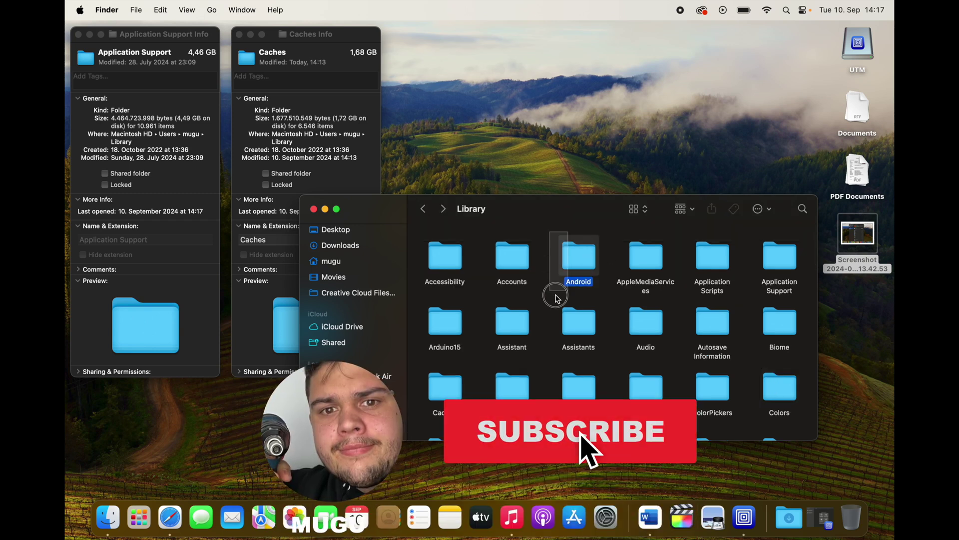
key("super+i")
left_click(574, 253)
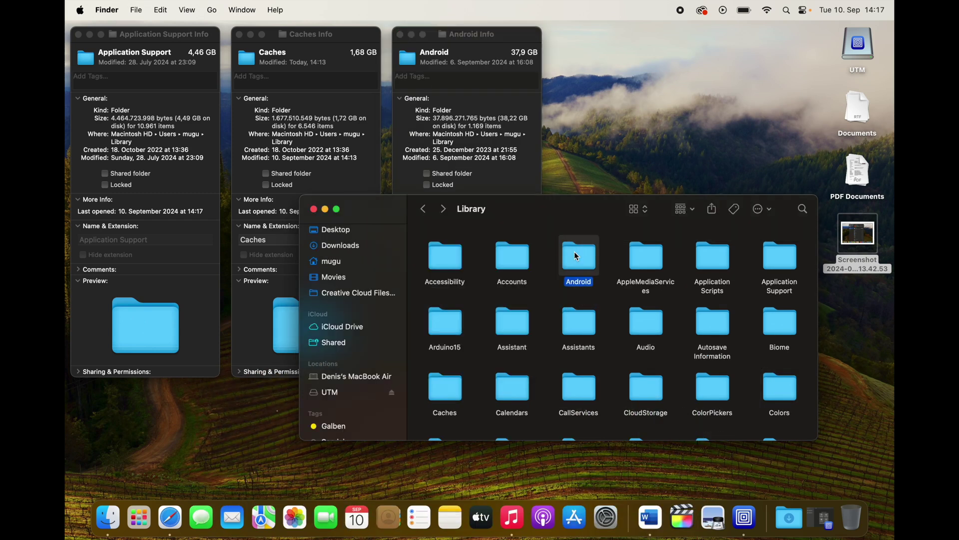
left_click(515, 158)
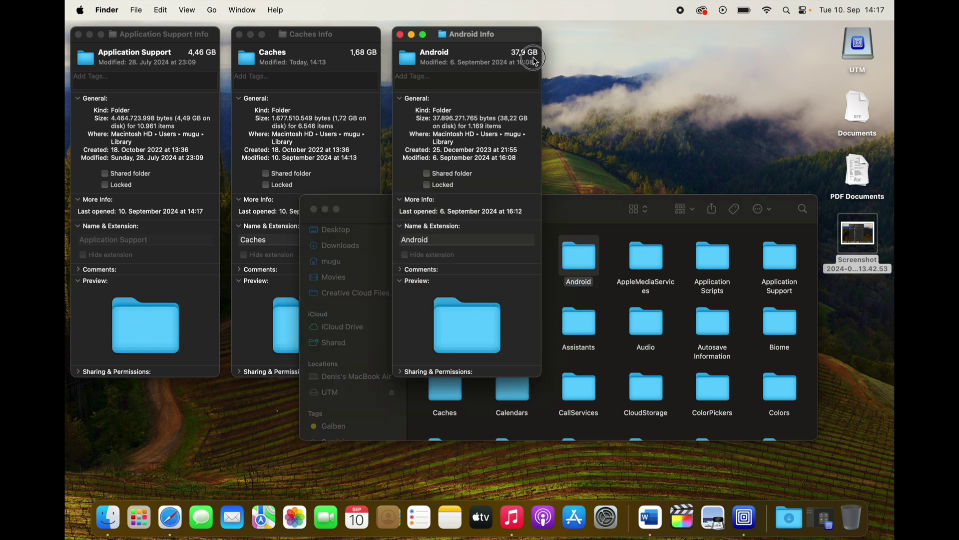
left_click_drag(510, 52, 545, 57)
- Browse Android's sdk and system-images folders, then go back up to Android
double_click(578, 272)
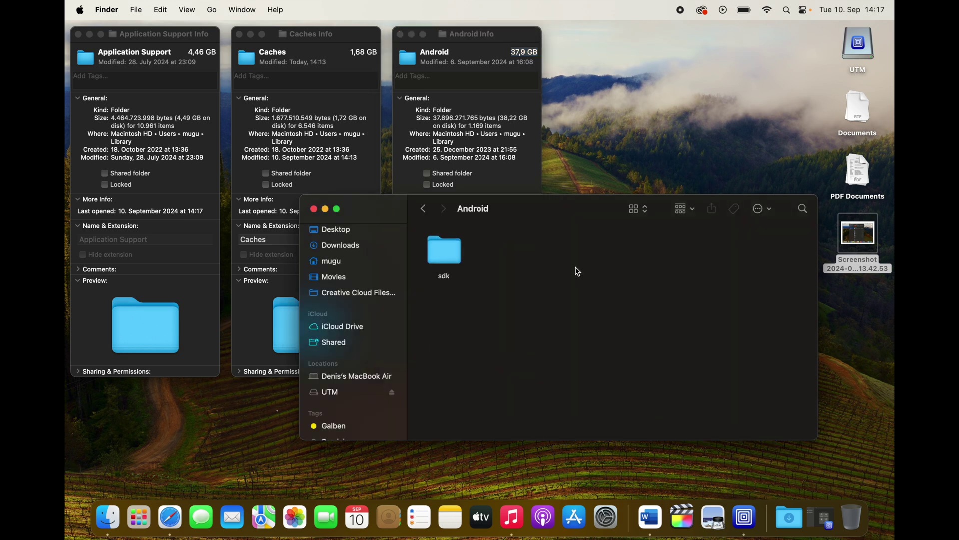
double_click(442, 256)
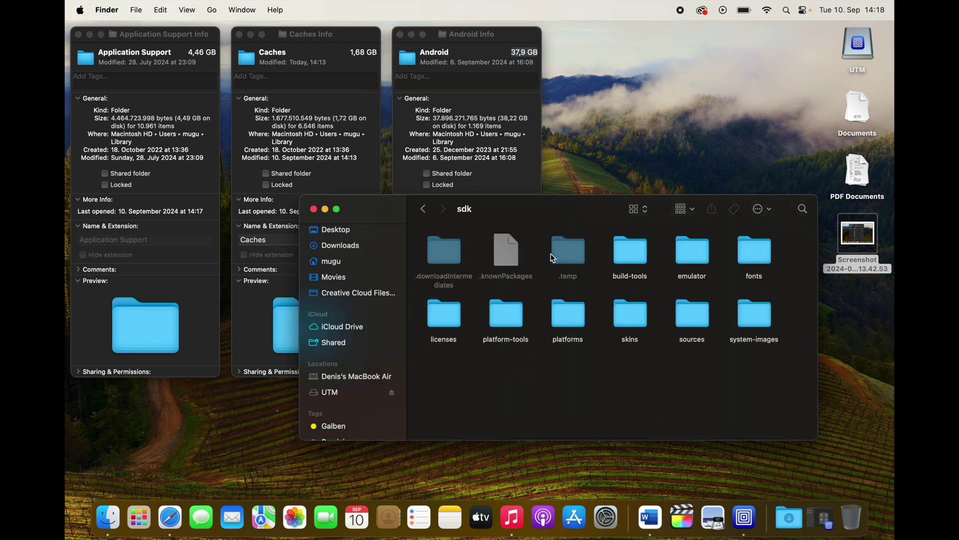
left_click_drag(414, 244, 763, 381)
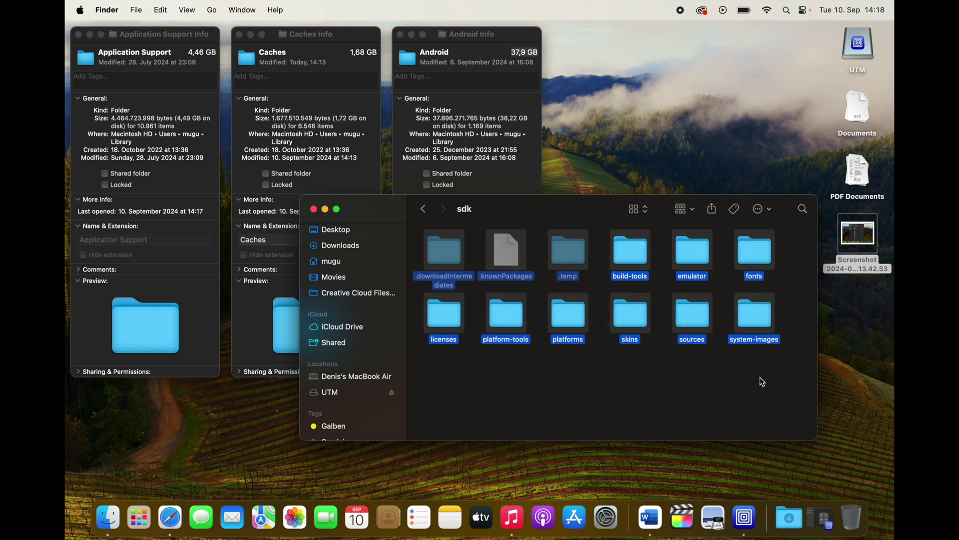
left_click(722, 350)
double_click(747, 305)
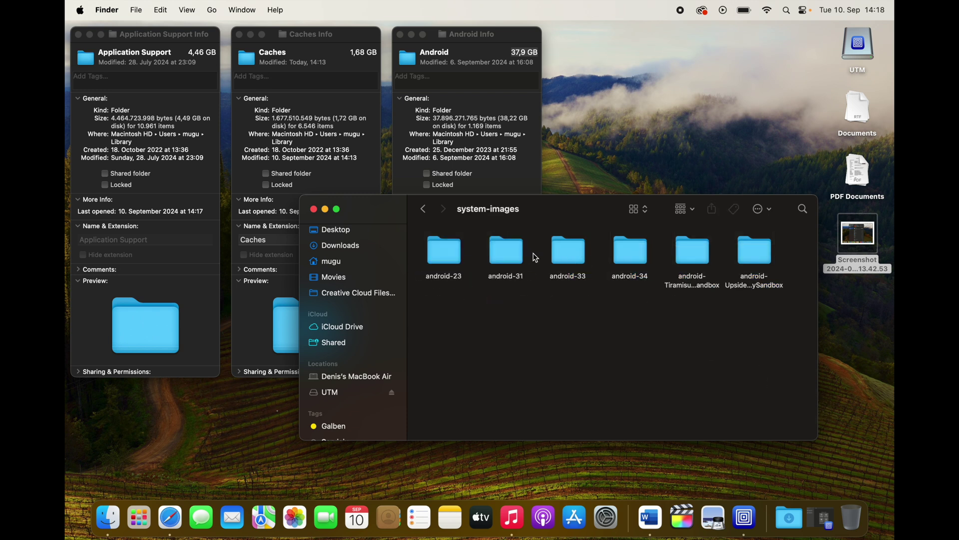
double_click(755, 247)
left_click(425, 211)
left_click(425, 210)
left_click(425, 210)
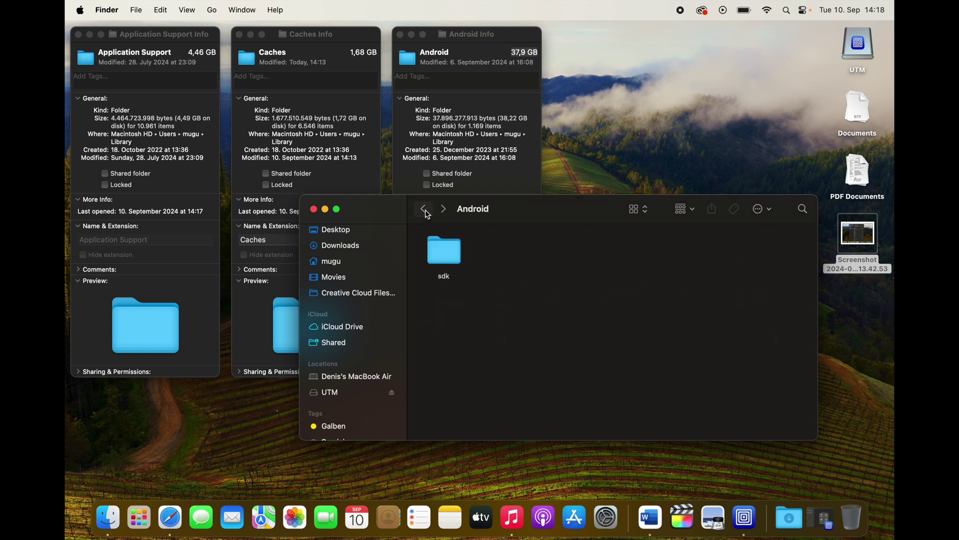
left_click(425, 210)
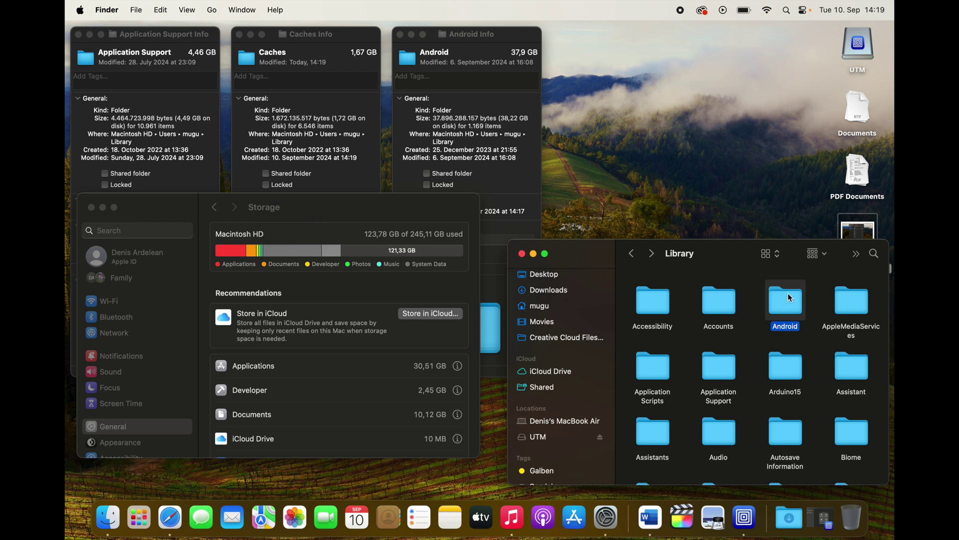
- Move the Android folder from Library into the Bin, now holding 38,22 GB
left_click_drag(788, 293, 850, 512)
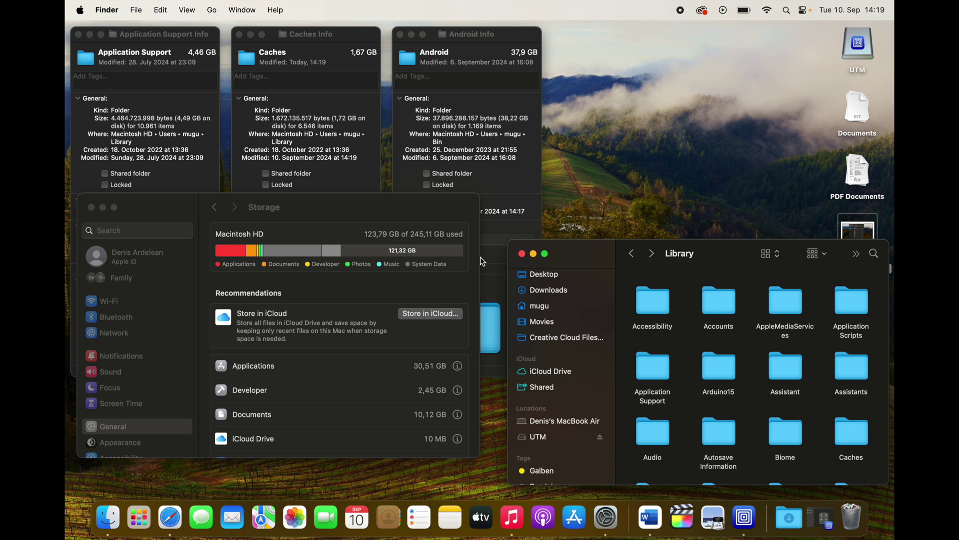
mouse_move(297, 253)
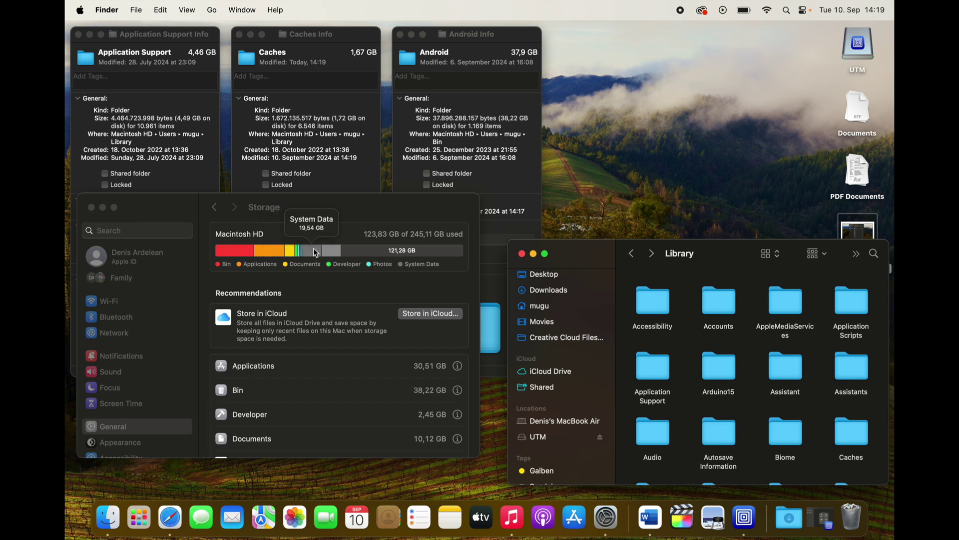
mouse_move(240, 254)
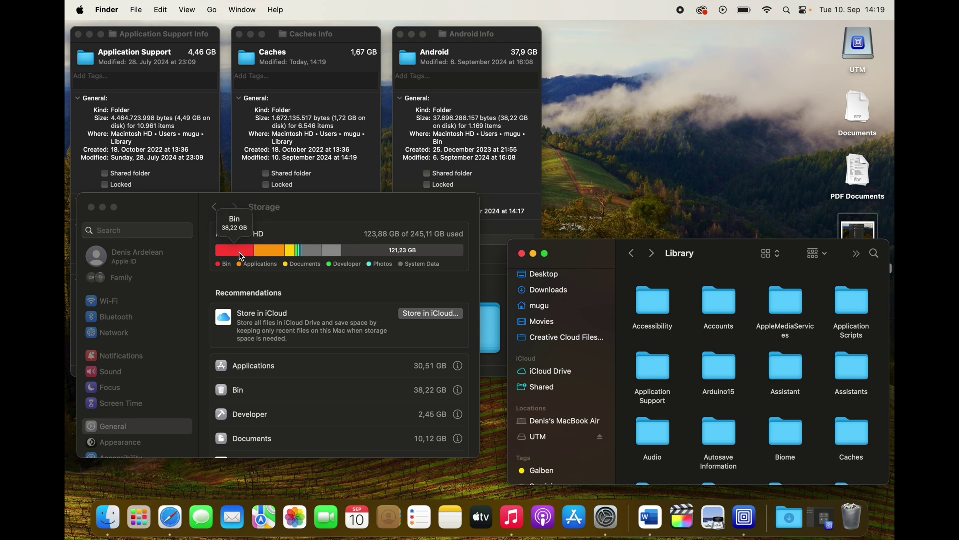
- Empty the Bin, continuing past the in-use warnings for sdk and Android
right_click(858, 522)
left_click(858, 482)
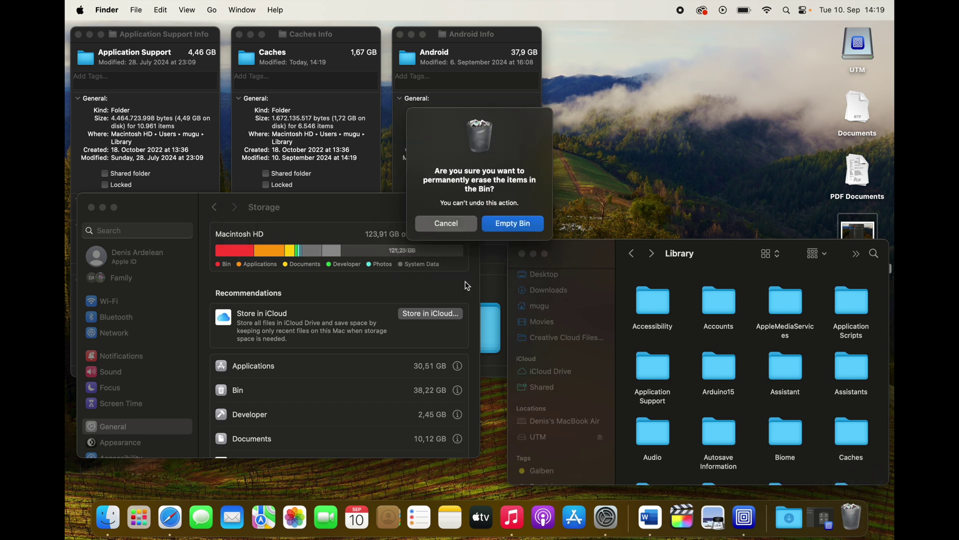
left_click(515, 224)
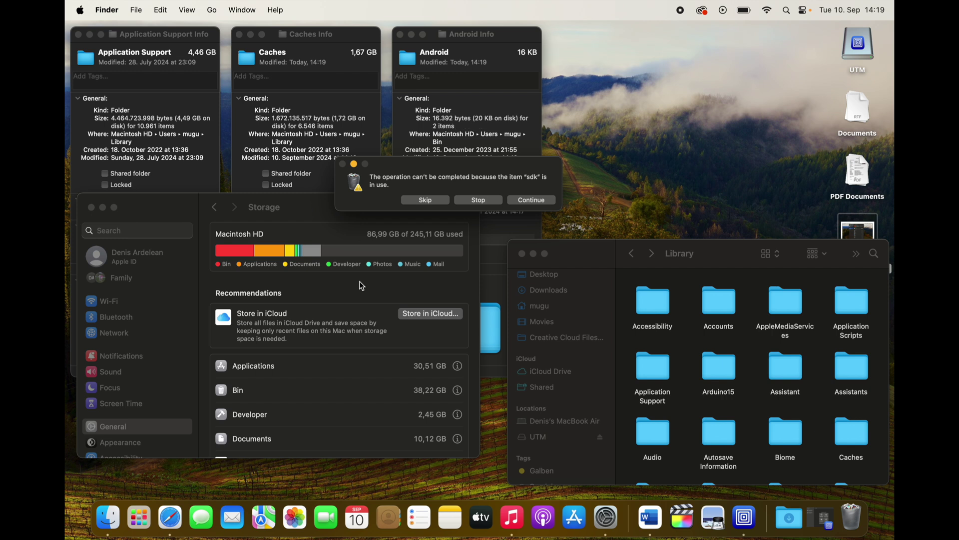
left_click(538, 201)
left_click(538, 202)
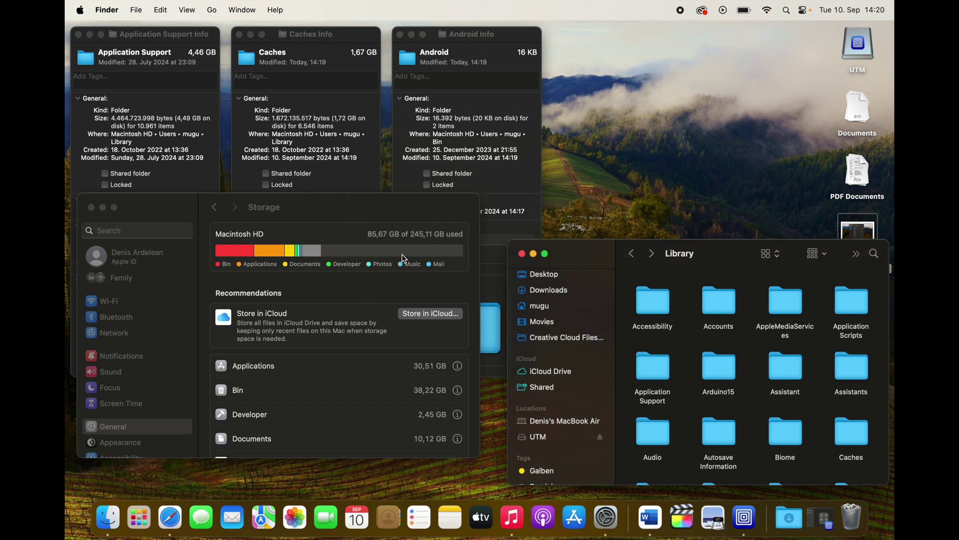
left_click(372, 238)
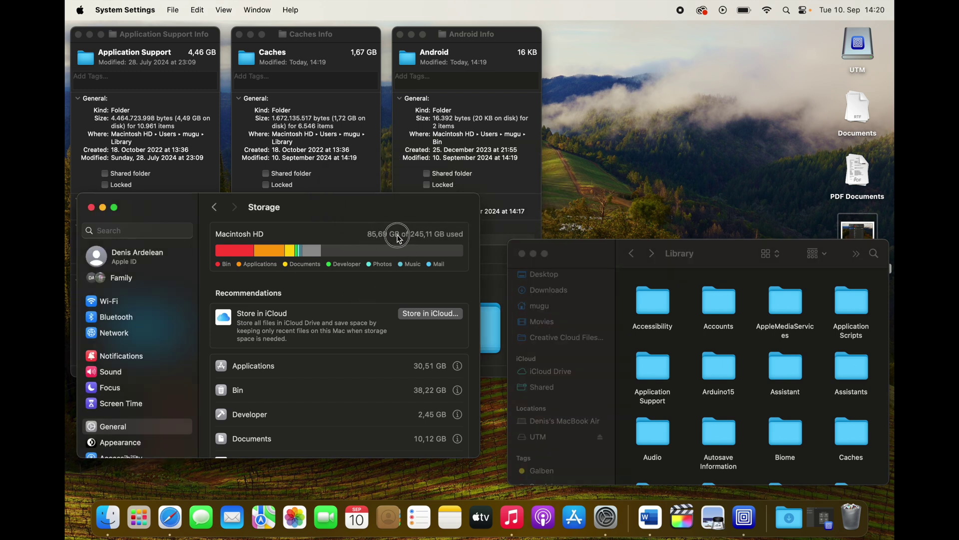
- Inspect the leftover Android/sdk folder in the Bin, then close the Bin
mouse_move(228, 254)
left_click(857, 517)
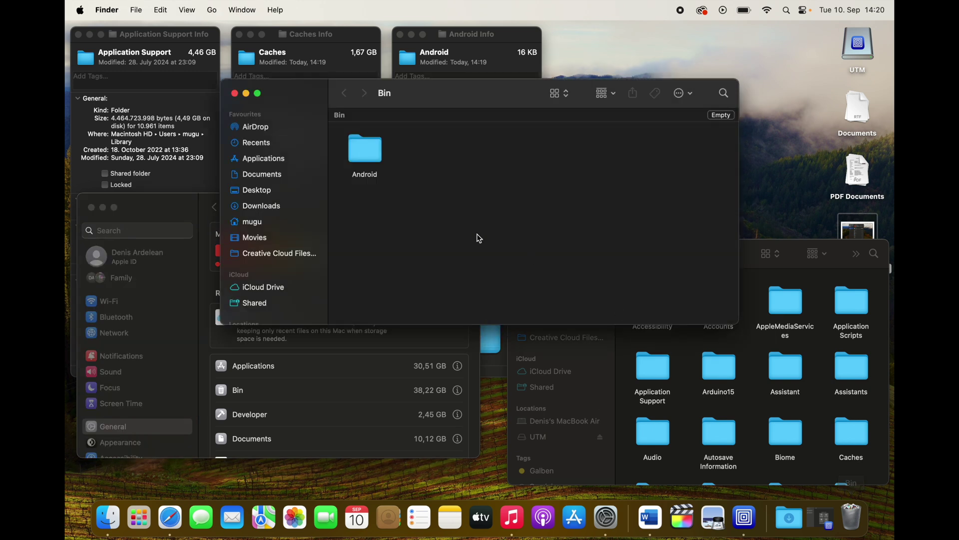
double_click(360, 143)
left_click(360, 144)
double_click(361, 145)
left_click(350, 96)
left_click(347, 94)
left_click(233, 93)
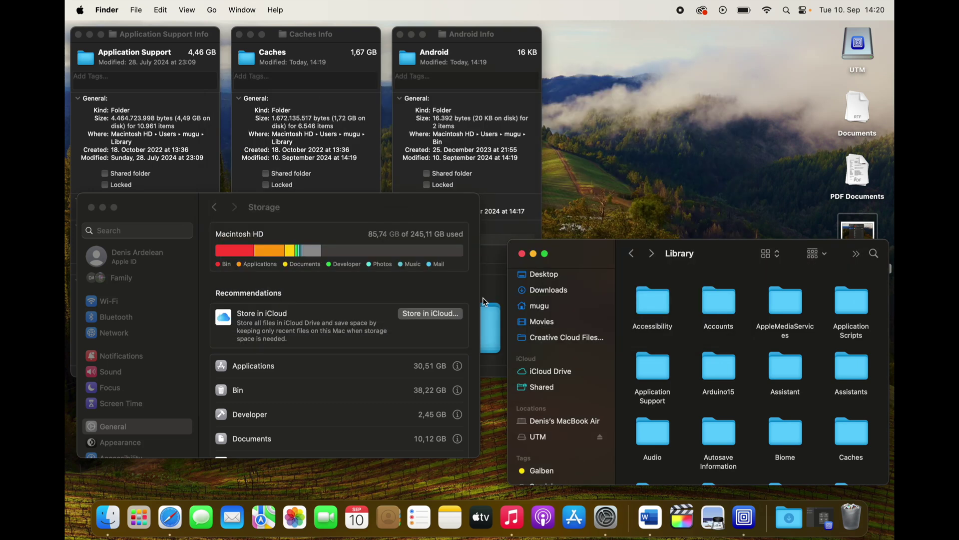
- Empty the Bin again to erase the remaining Android folder
left_click(865, 525)
right_click(855, 524)
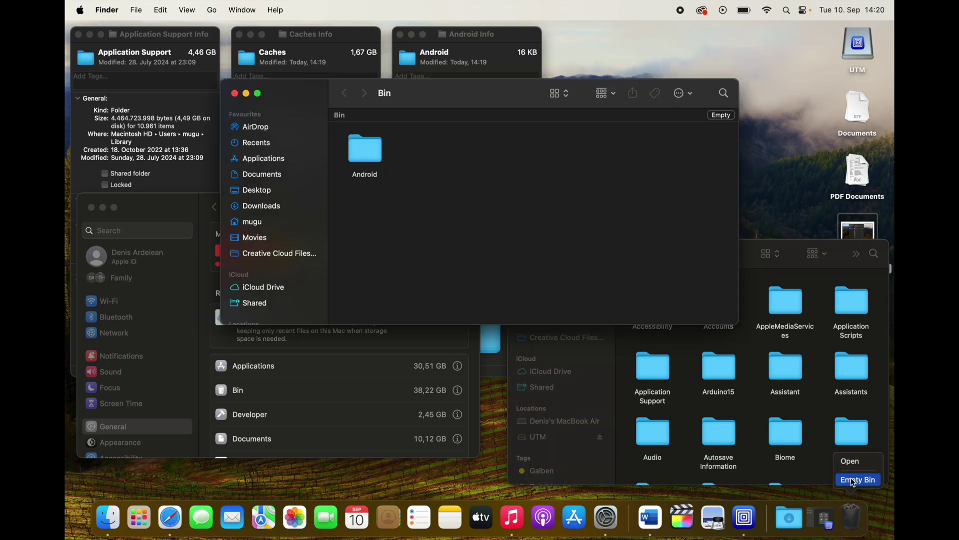
left_click(853, 478)
left_click(523, 224)
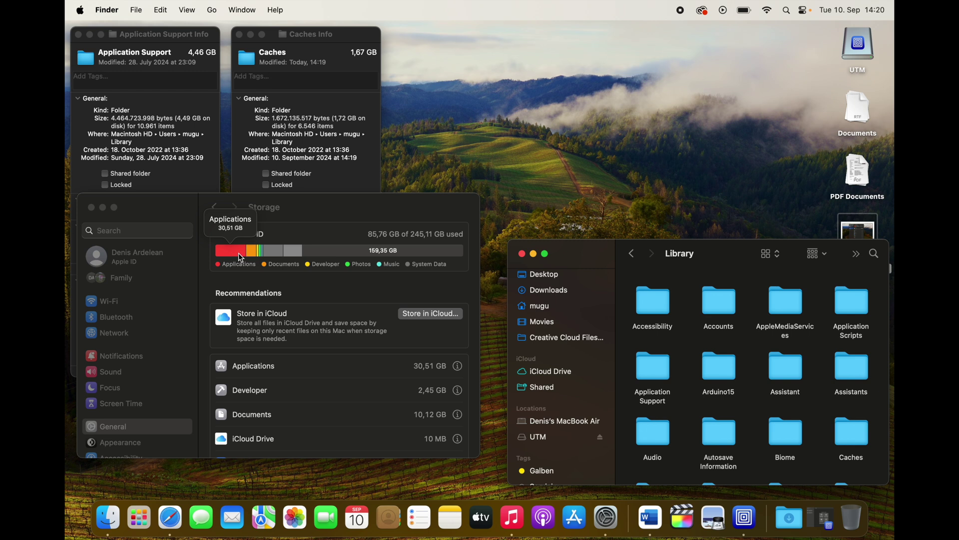
mouse_move(251, 258)
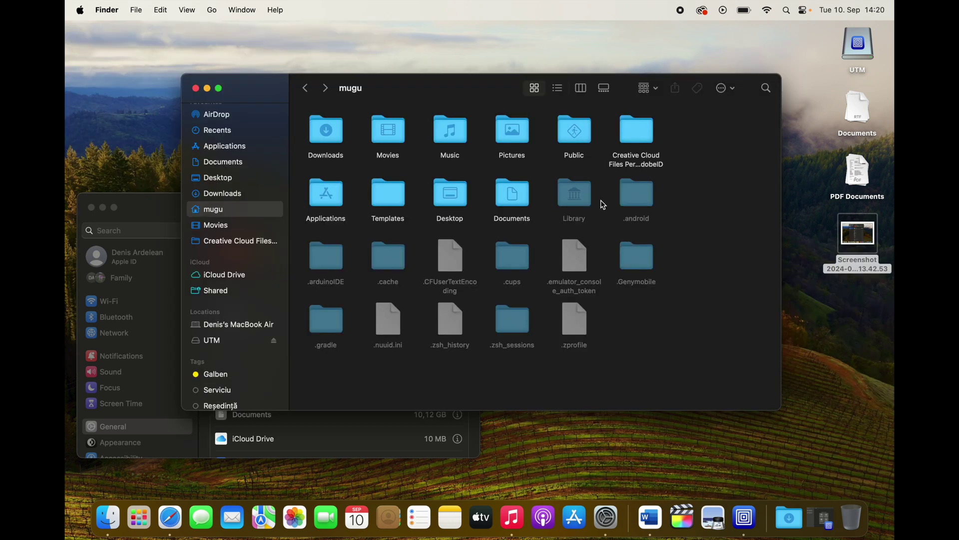
- Check the .android folder's size in Get Info: 3,36 GB
left_click(637, 198)
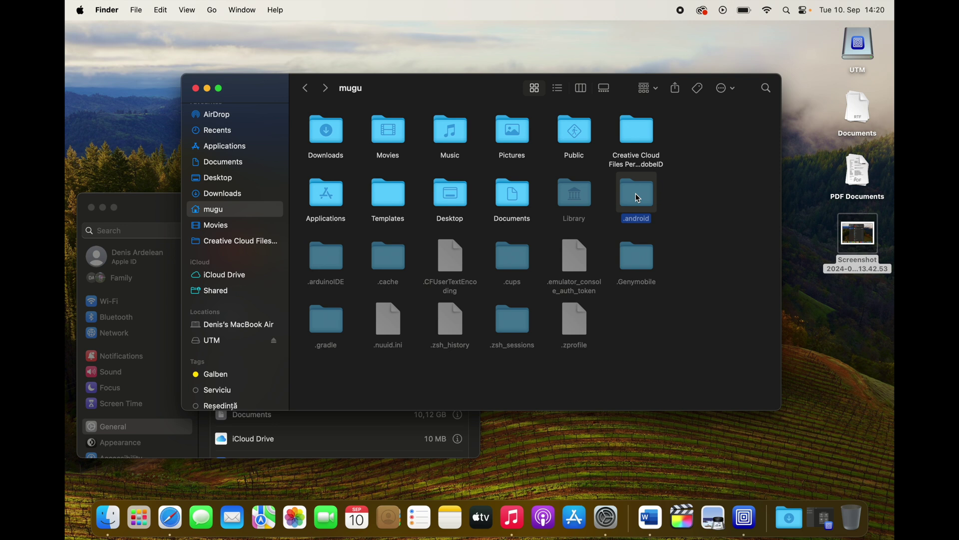
key("super+i")
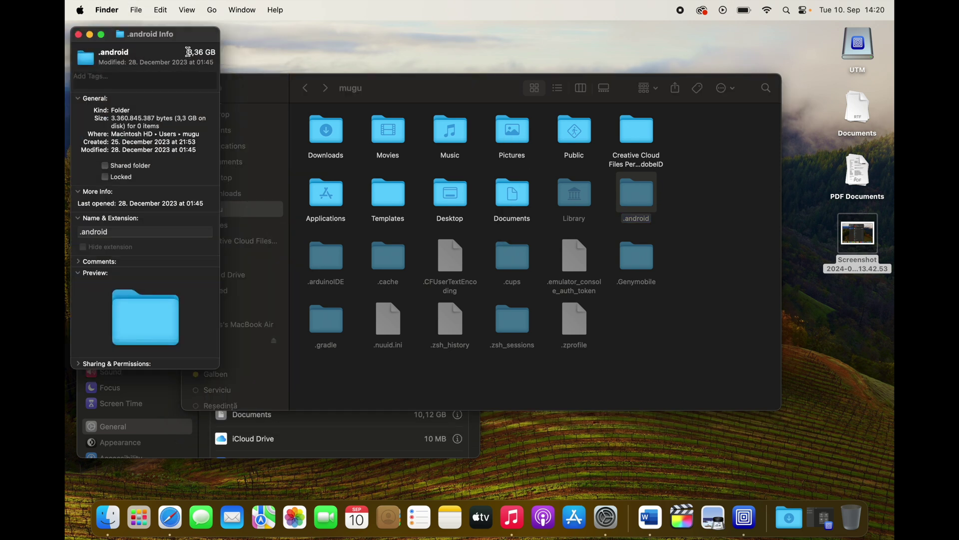
left_click_drag(188, 52, 216, 52)
left_click(78, 35)
- Move .android to the Bin and empty the Bin
left_click_drag(635, 204, 856, 518)
right_click(855, 518)
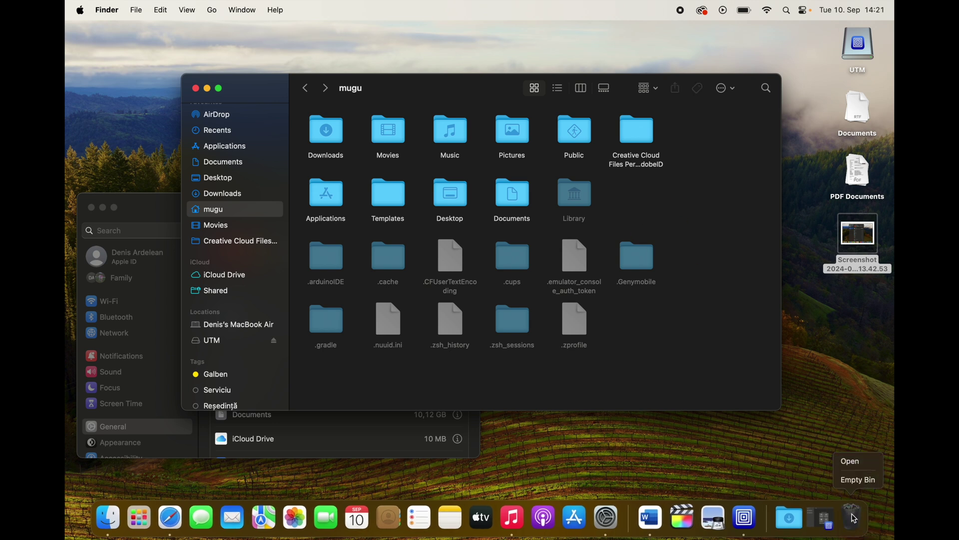
left_click(857, 479)
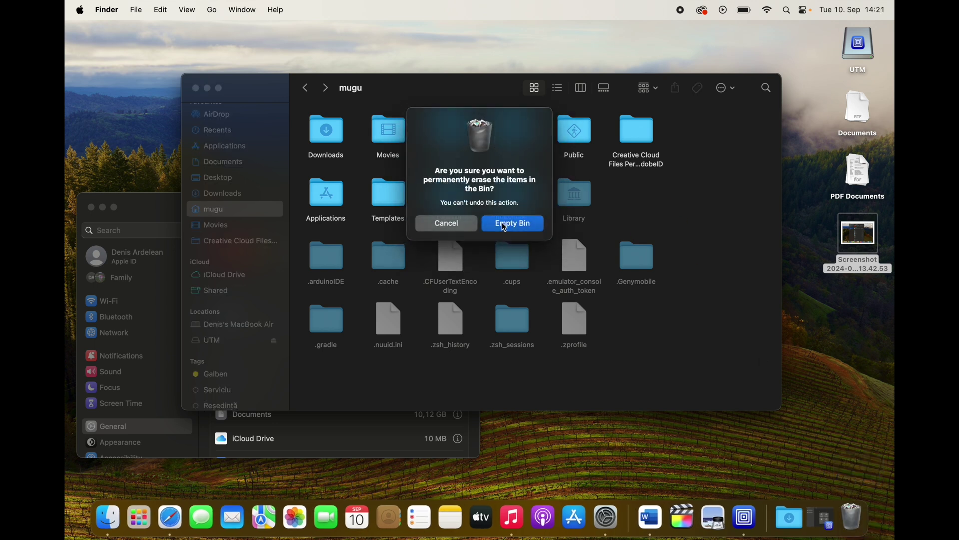
left_click(503, 225)
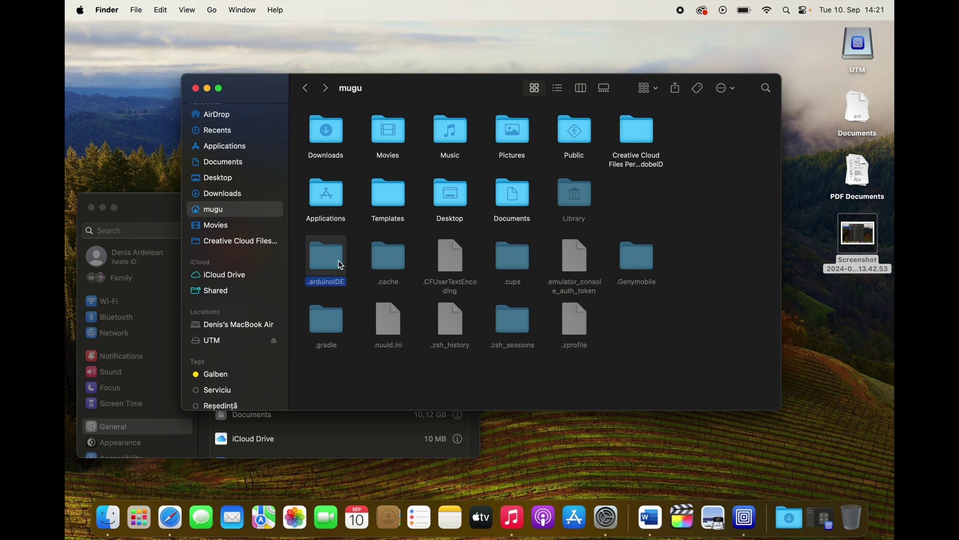
- Check sizes of .cache (91,8 MB) and .Genymobile (3,47 GB) with Get Info
left_click(380, 267)
key("super+i")
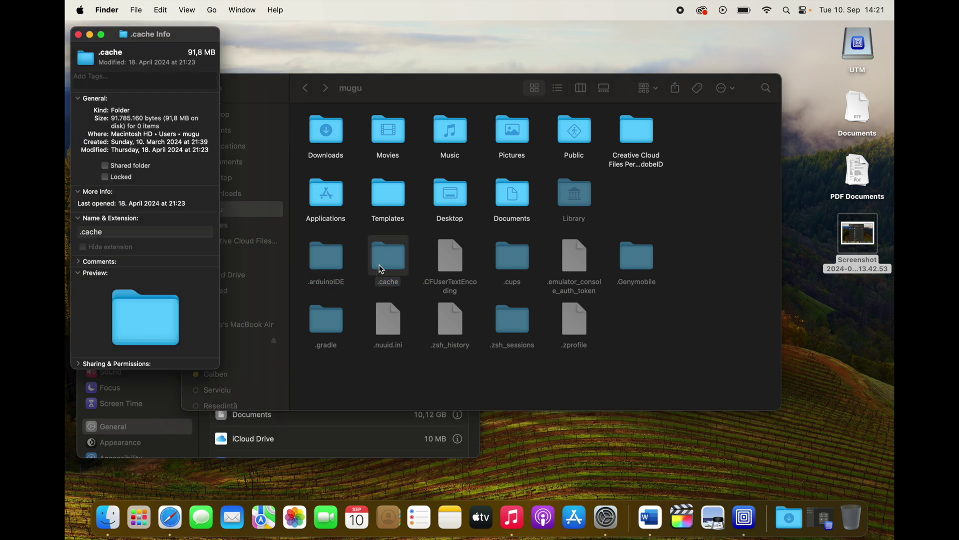
left_click(79, 35)
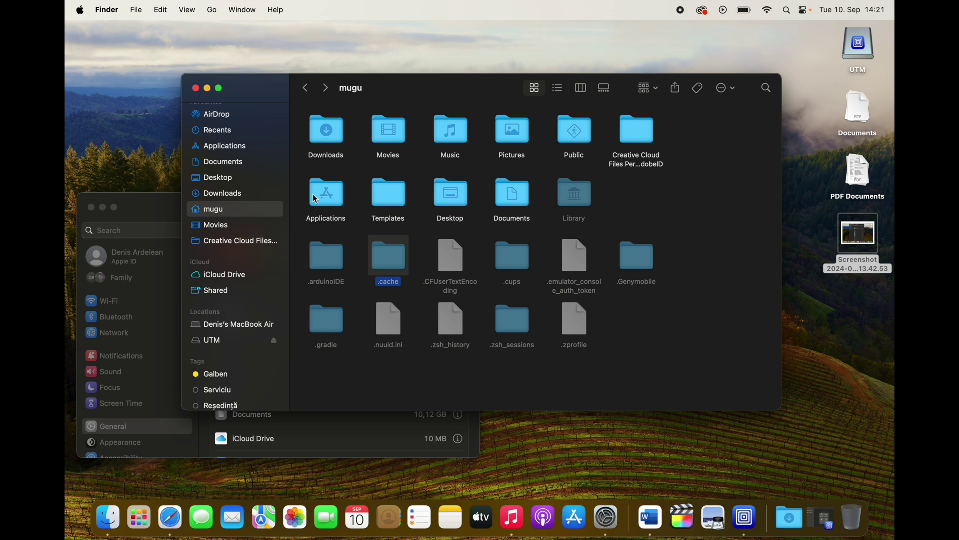
left_click(628, 262)
key("super+i")
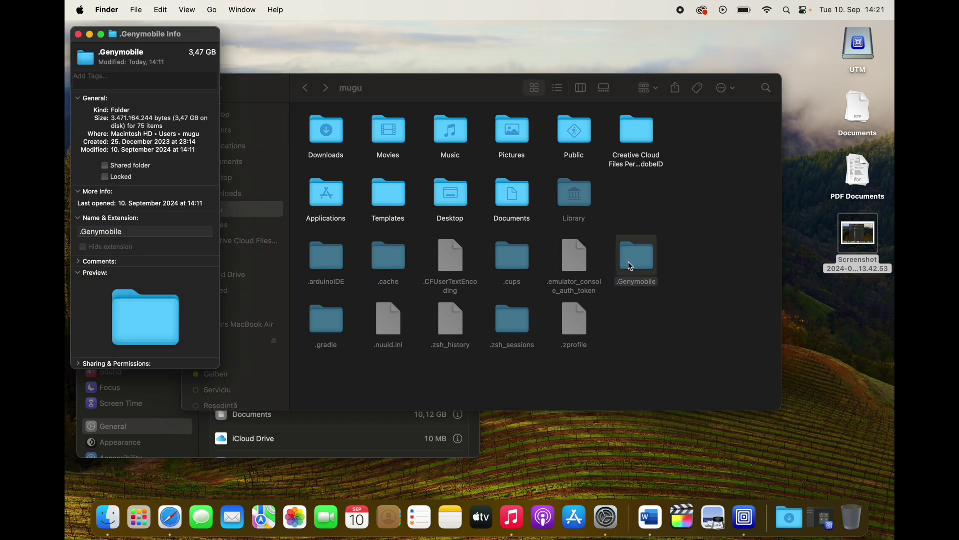